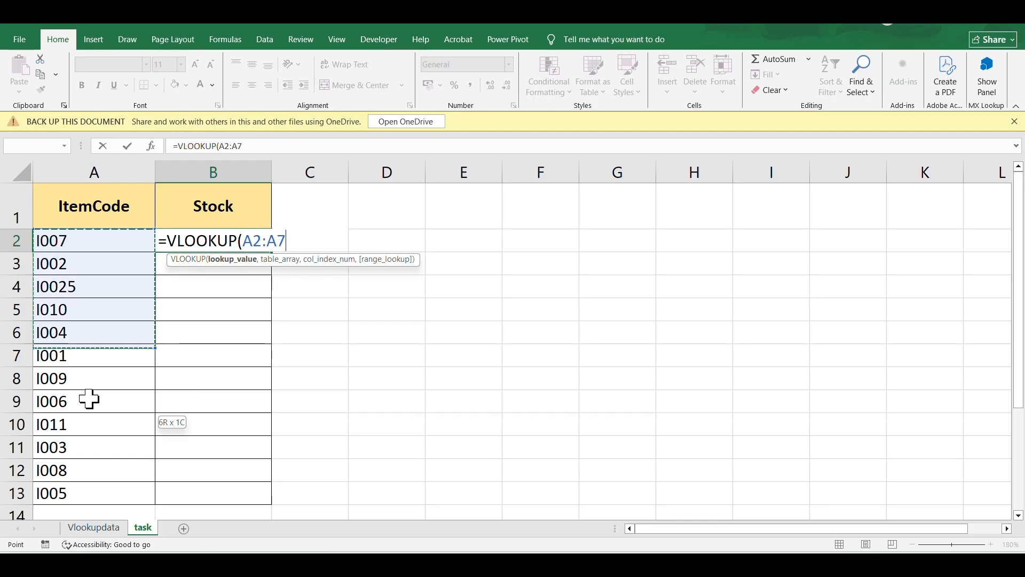
Complete the VLOOKUP in B2 with table range Vlookupdata!$A$2:$C$12 locked absolutely, column index 3 and FALSE for exact match
text(,)
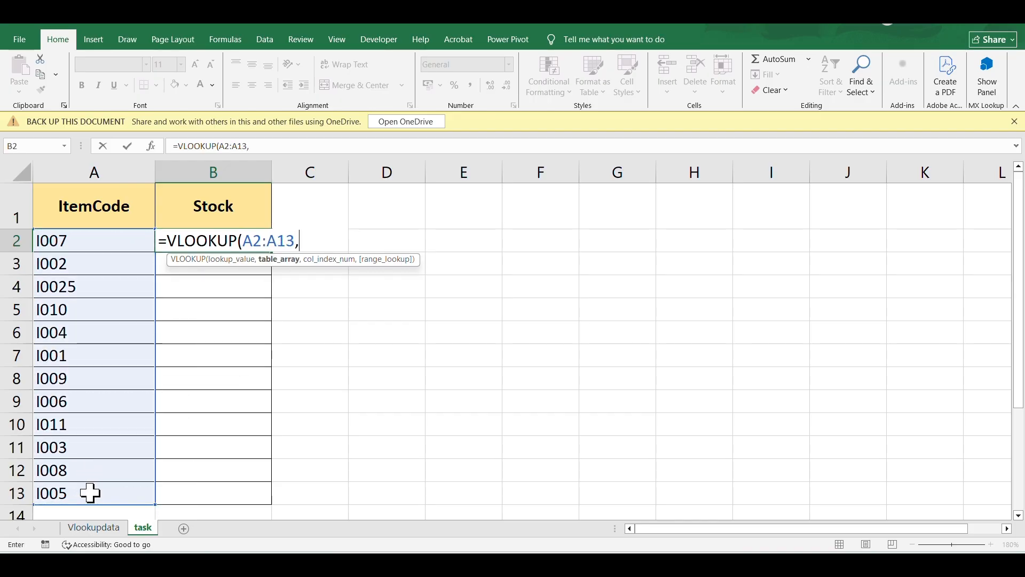
click(72, 526)
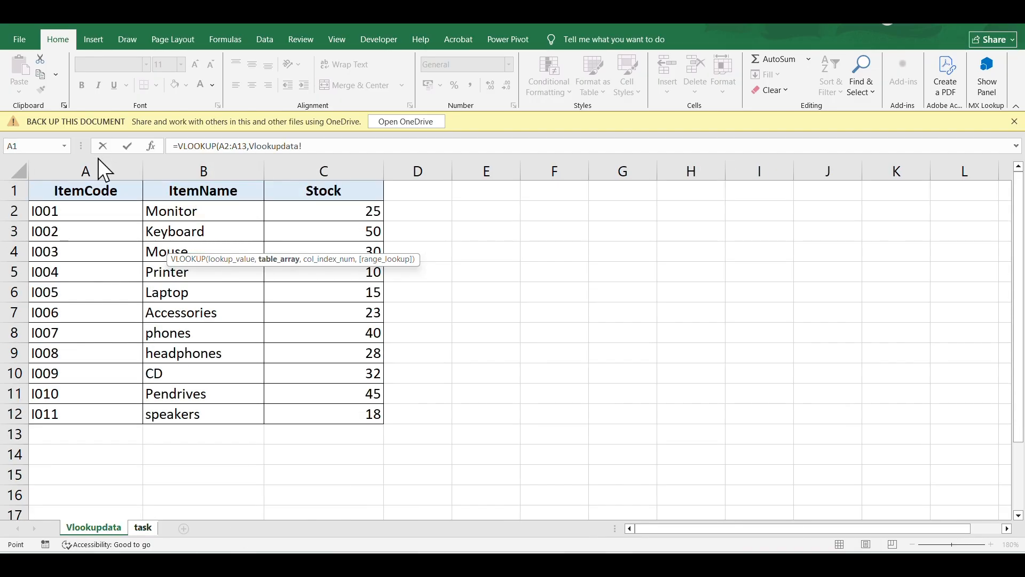
drag(79, 227, 368, 416)
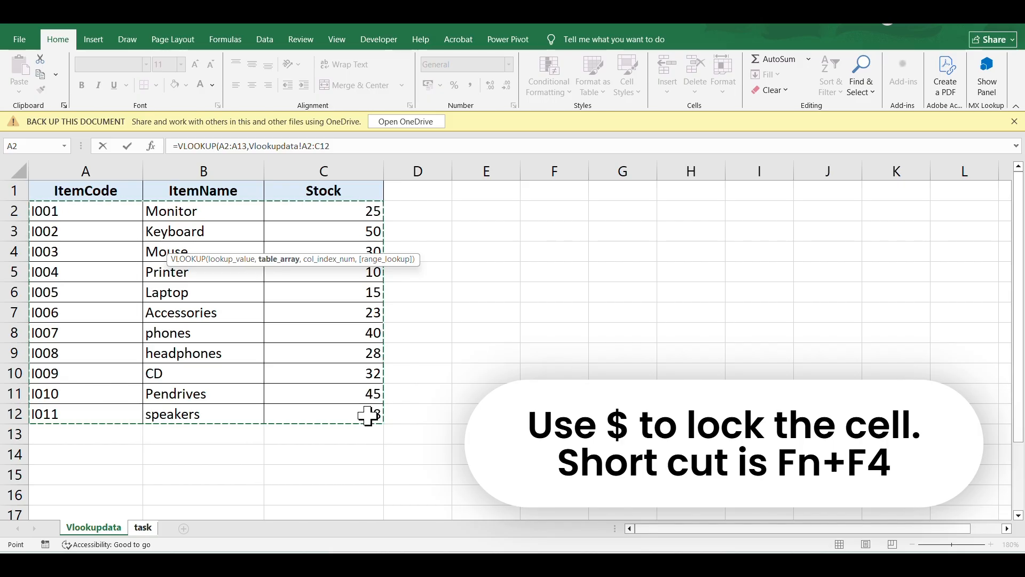
key(F4)
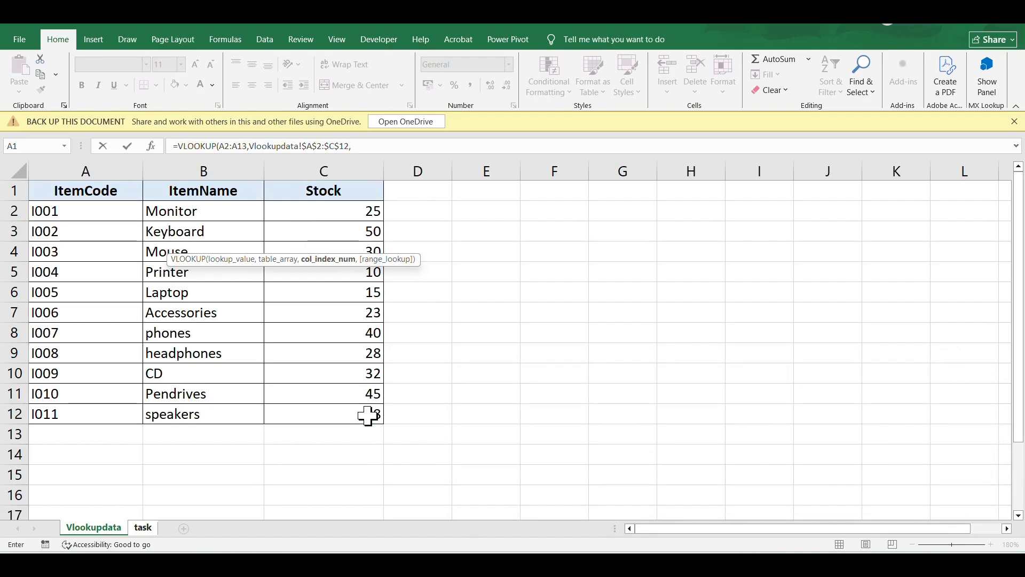
text(3,)
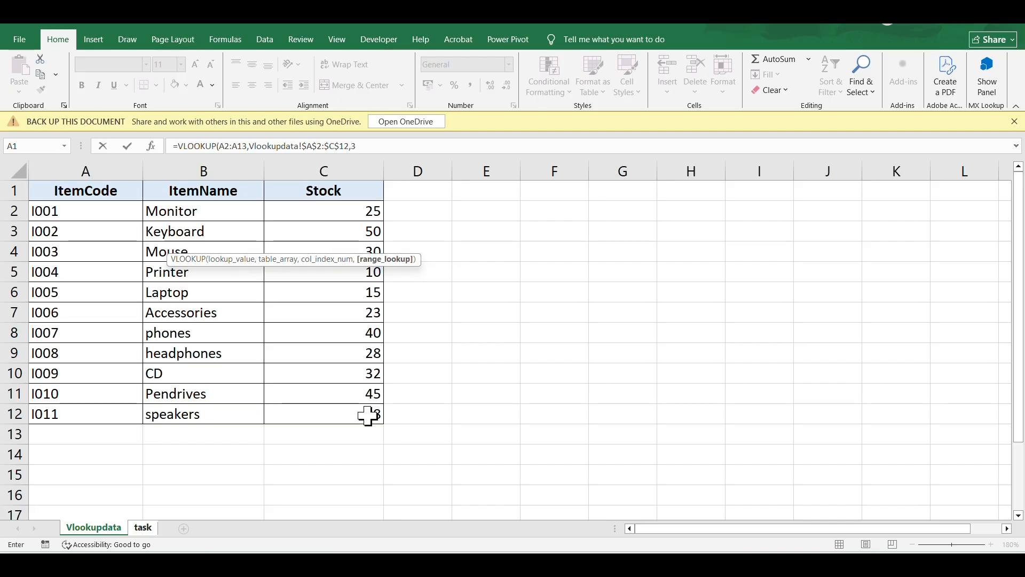
key(Down)
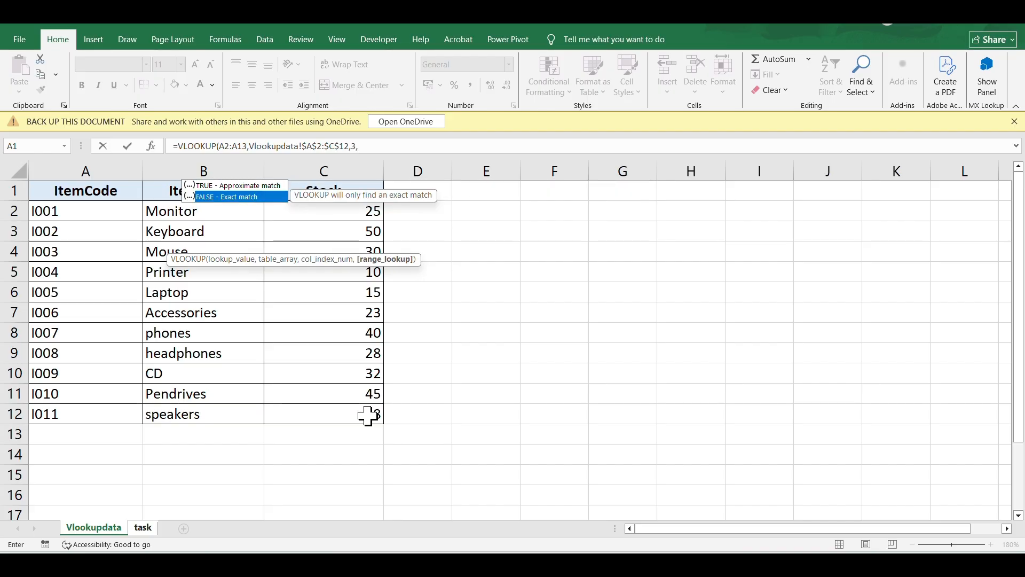
key(Tab)
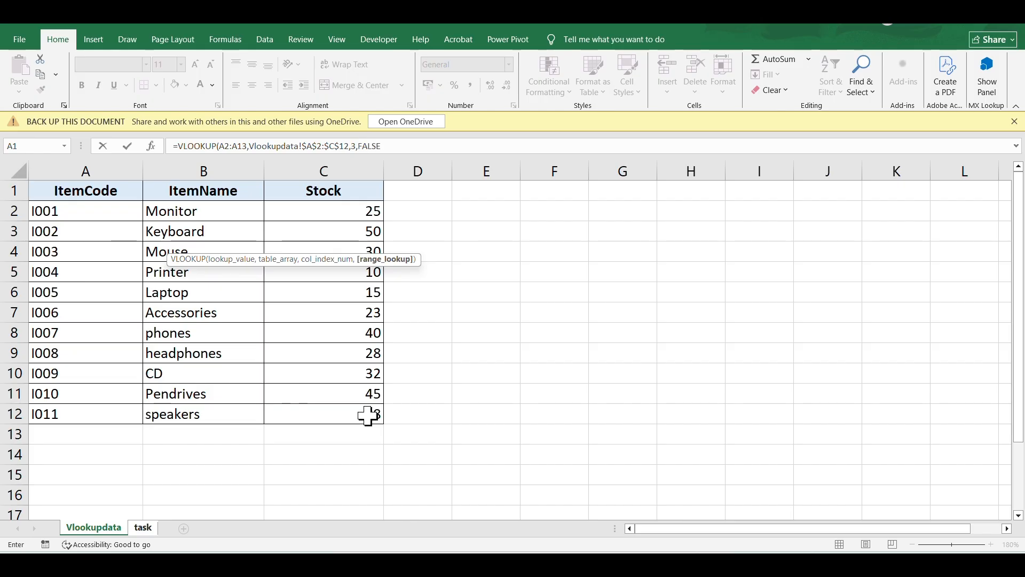
key(Return)
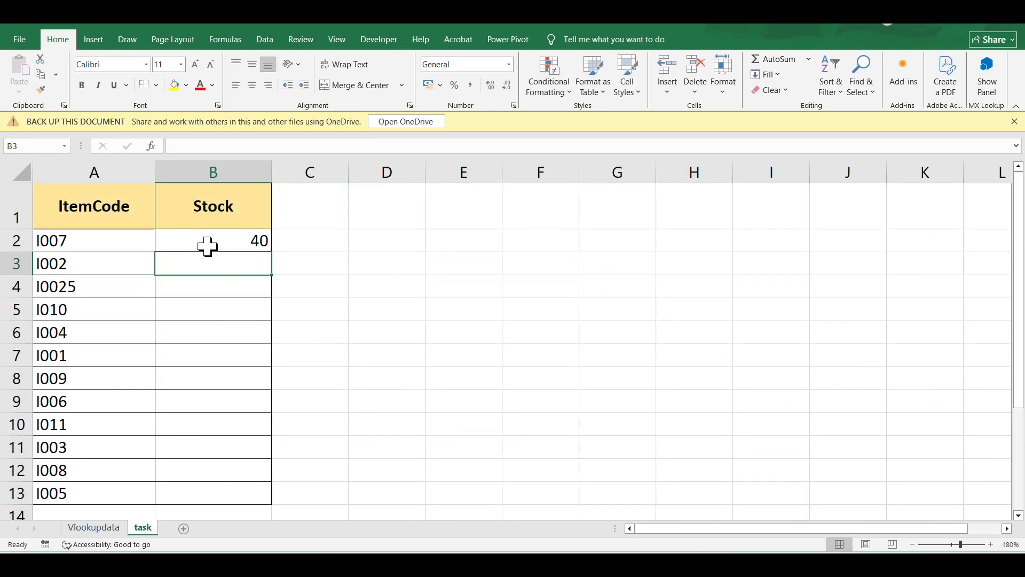
Fill the B2 formula down the Stock column to B13
click(209, 246)
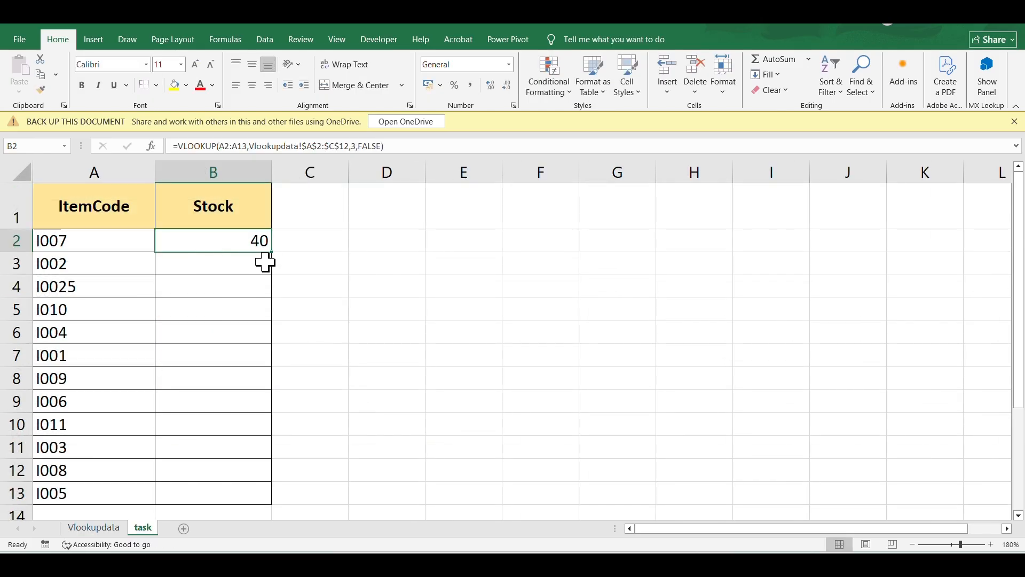
drag(272, 253, 272, 254)
double_click(272, 254)
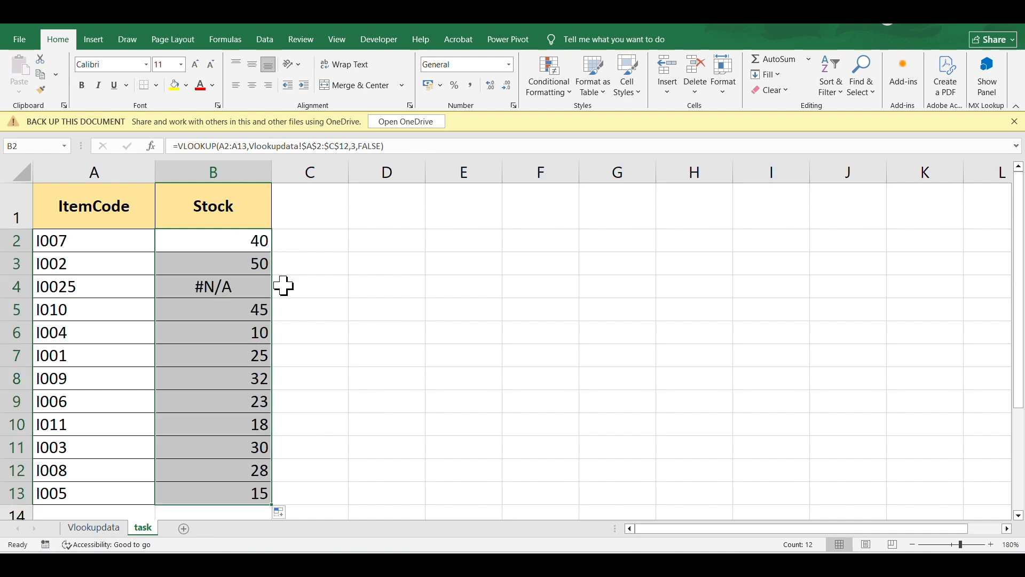
Examine the row with the #N/A result and compare its item code against the Vlookupdata sheet
scroll(387, 309, down, 1)
scroll(388, 310, up, 1)
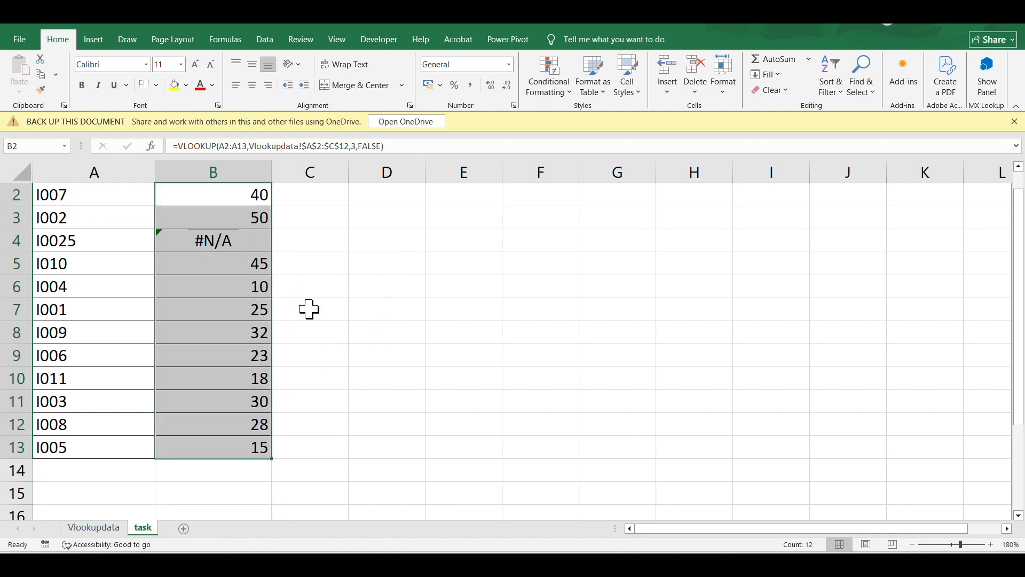
scroll(308, 307, up, 1)
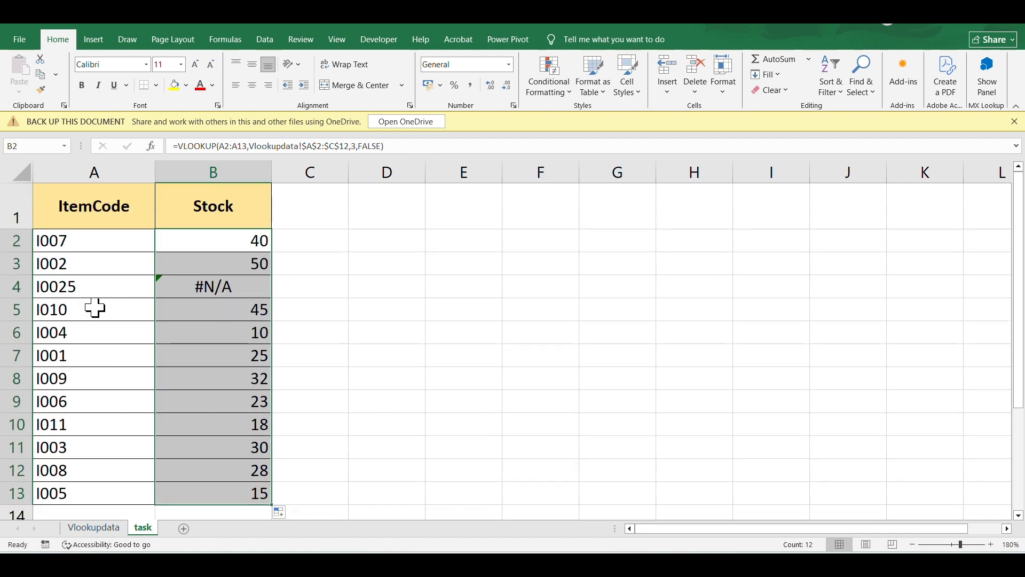
click(15, 286)
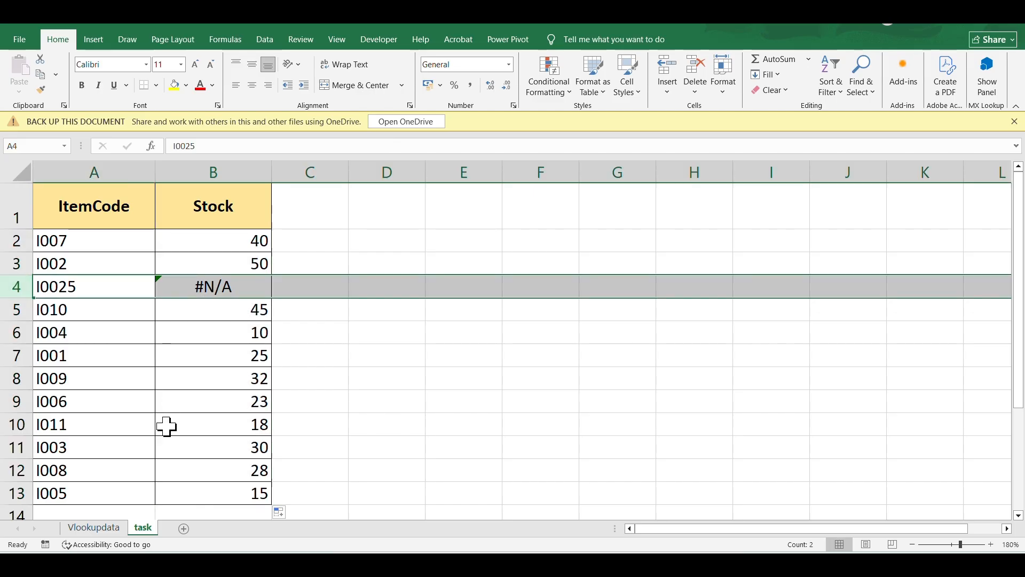
click(84, 526)
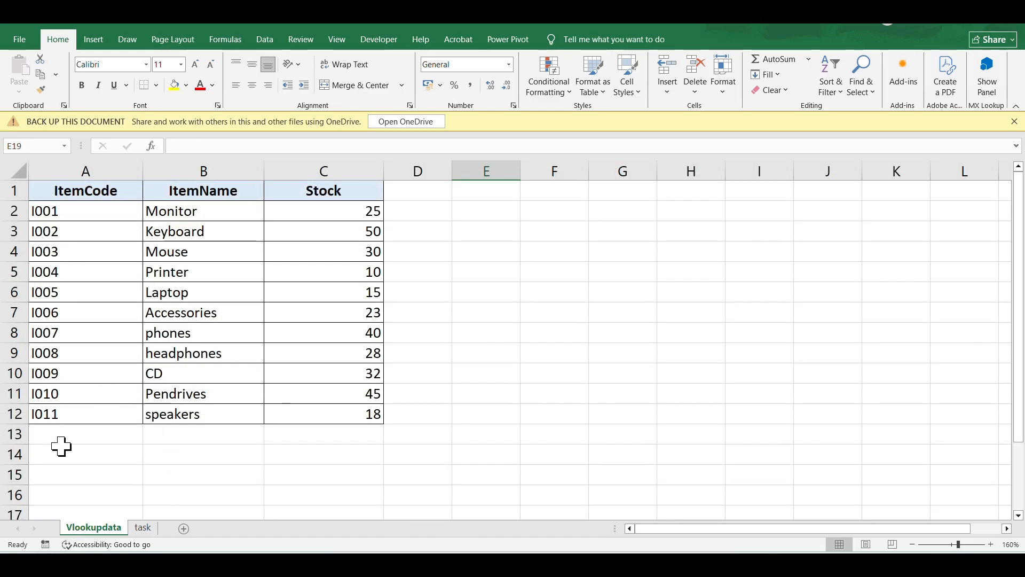
click(143, 527)
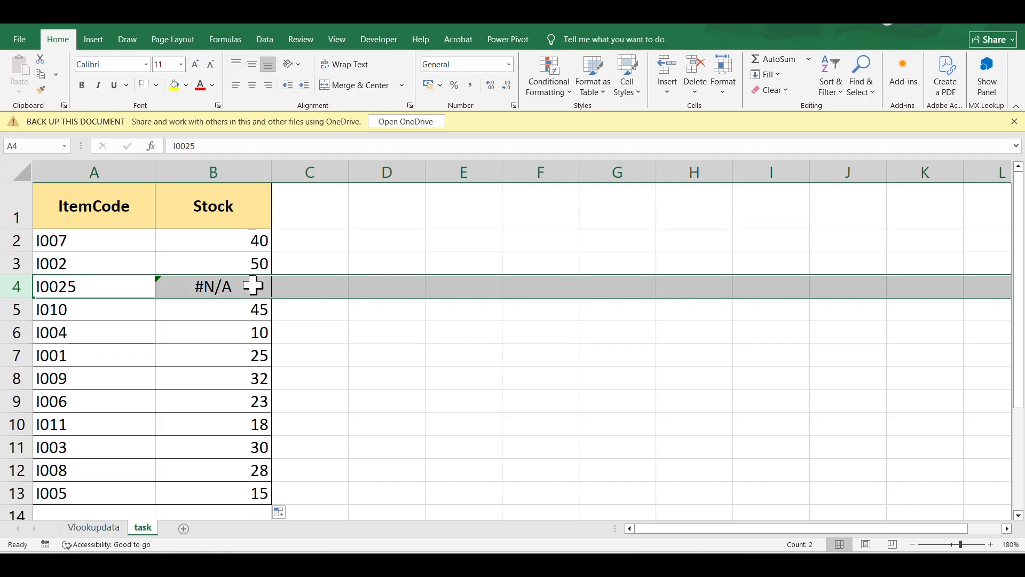
Edit the B2 formula to use TRUE for approximate match as the range lookup argument
click(243, 242)
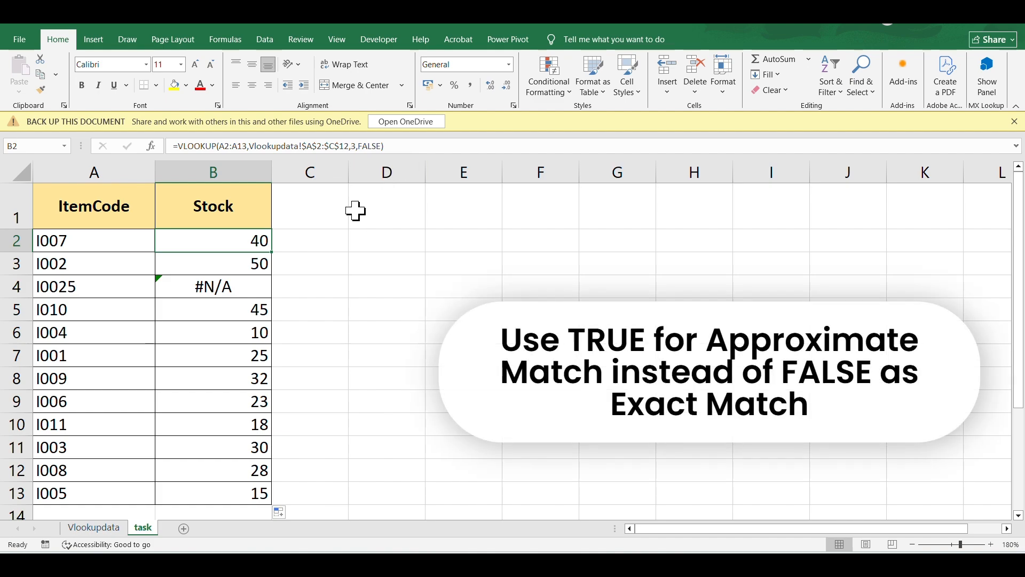
drag(356, 146, 383, 145)
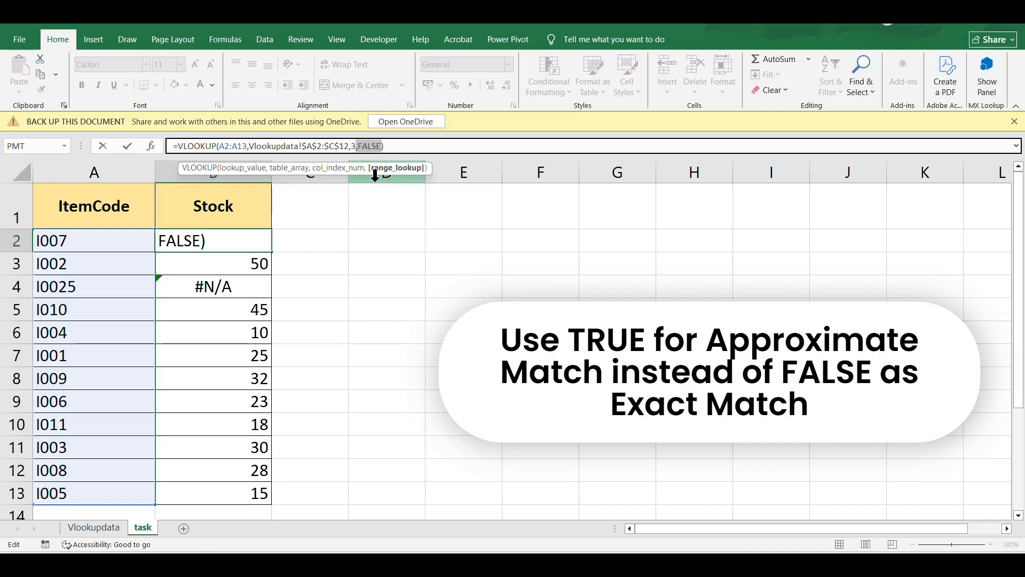
click(384, 146)
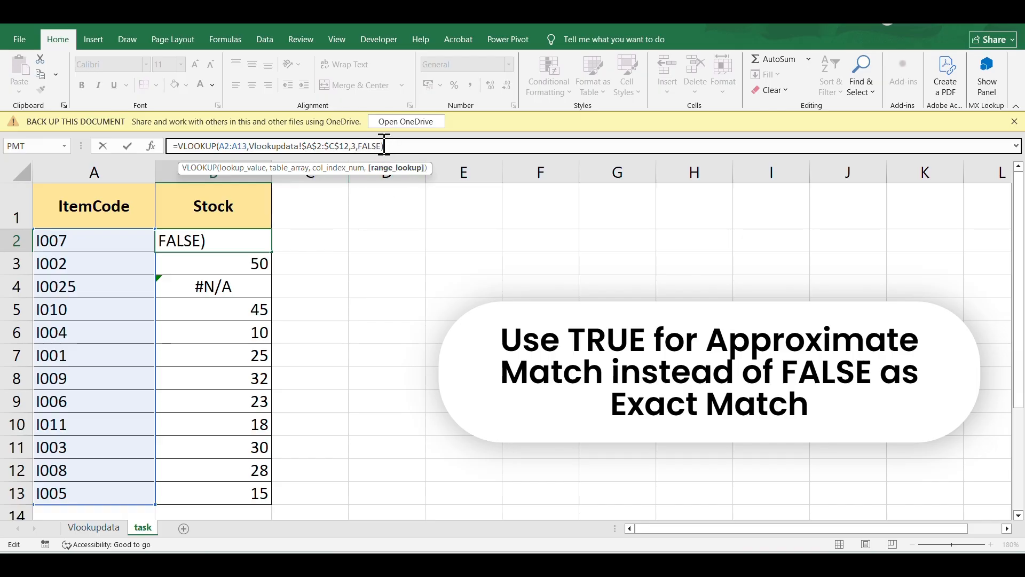
key(BackSpace)
key(BackSpace)
key(BackSpace)
key(BackSpace)
key(BackSpace)
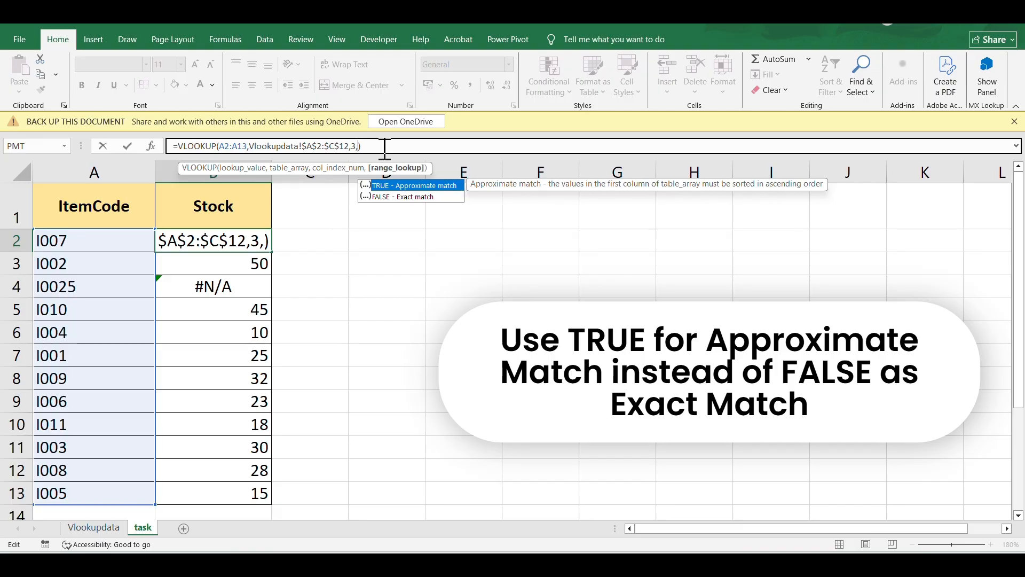
double_click(414, 185)
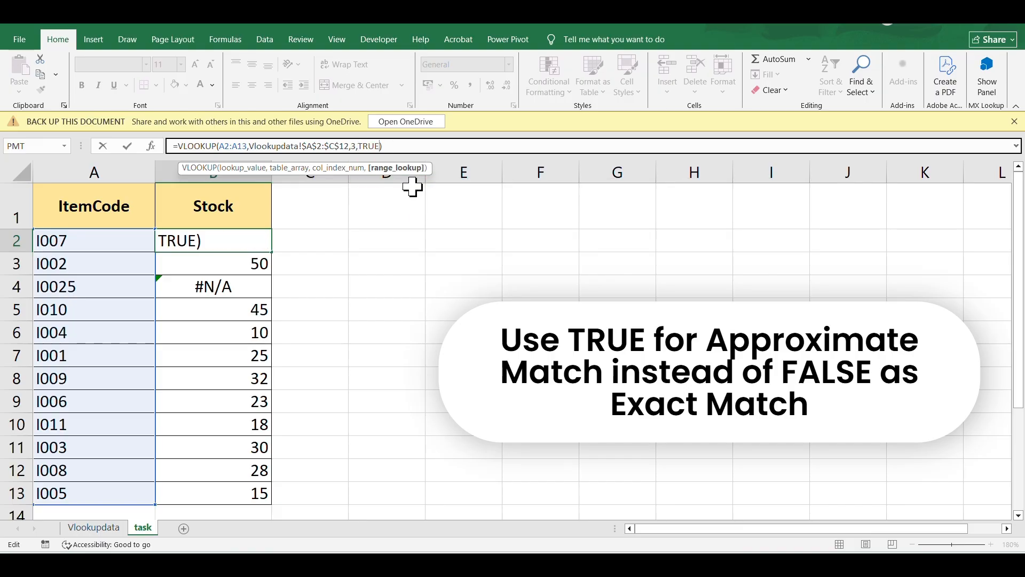
key(Return)
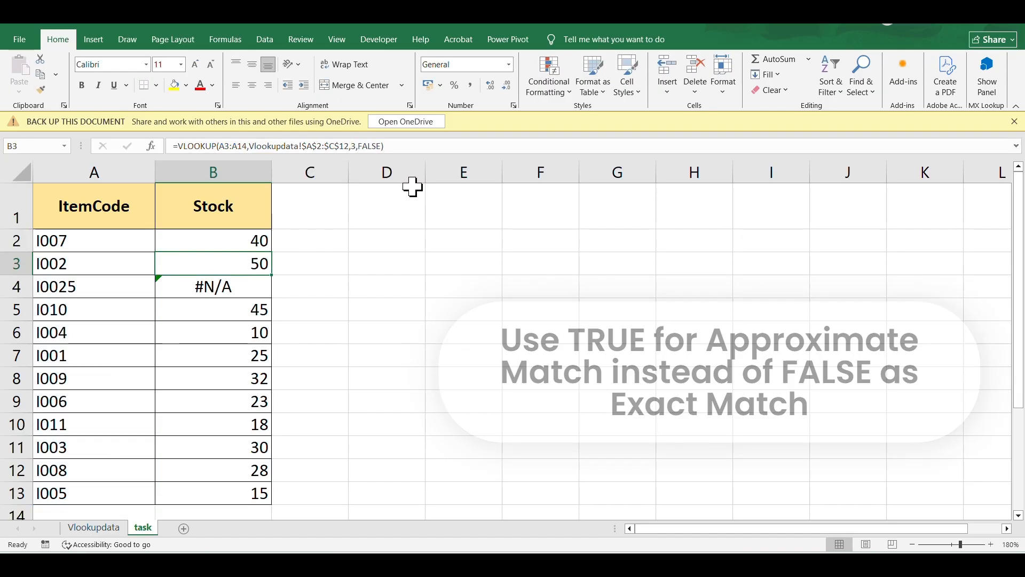
Fill the updated B2 formula down through B13
click(258, 237)
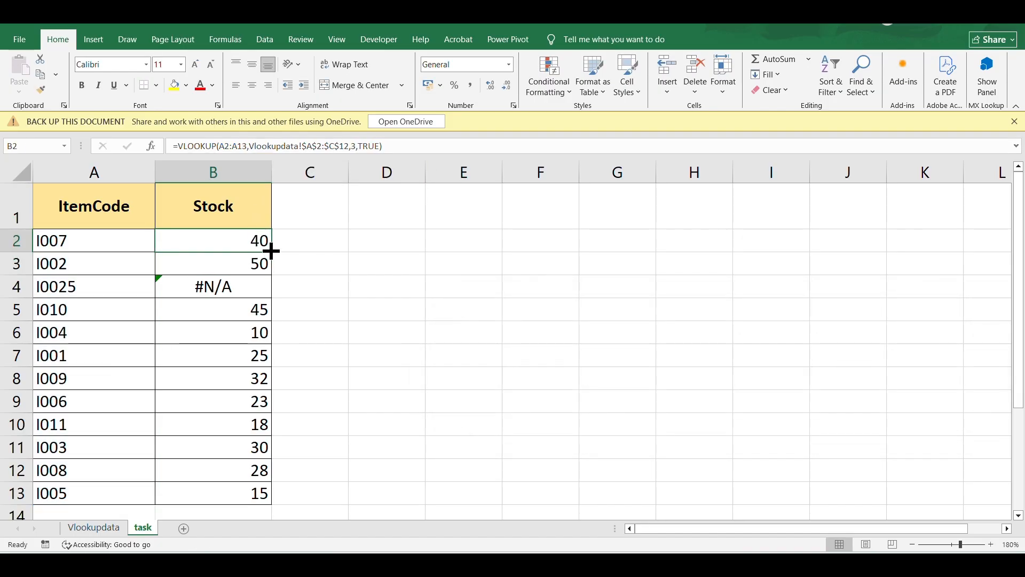
double_click(272, 252)
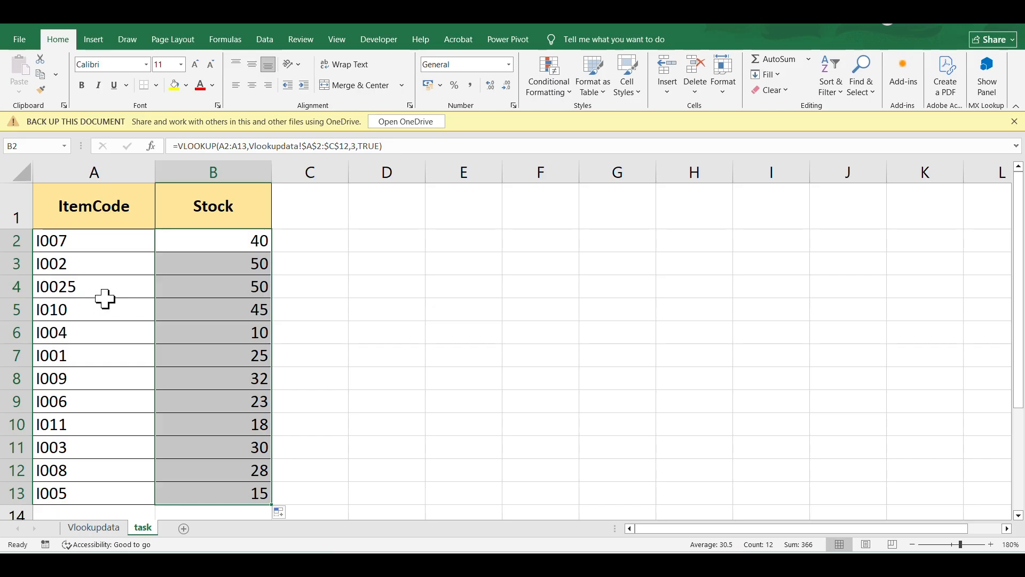
Check the Stock values on the Vlookupdata sheet, then return to the task sheet
click(98, 531)
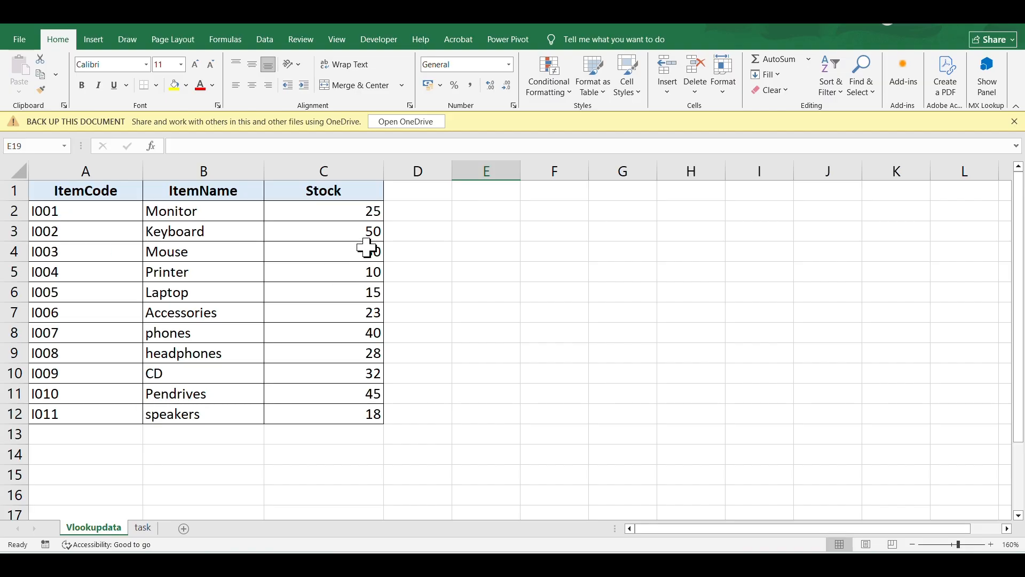
click(369, 233)
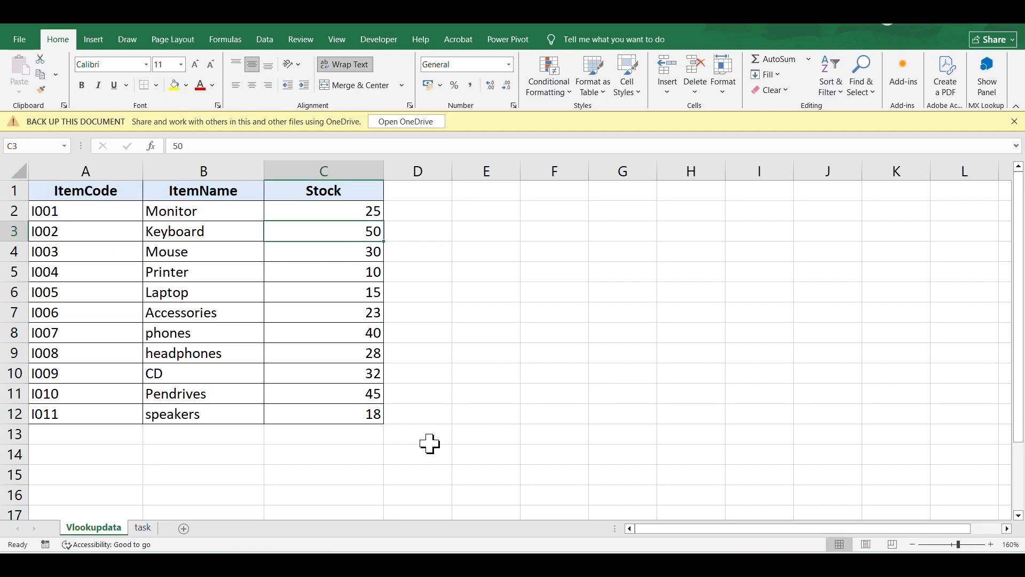
click(139, 528)
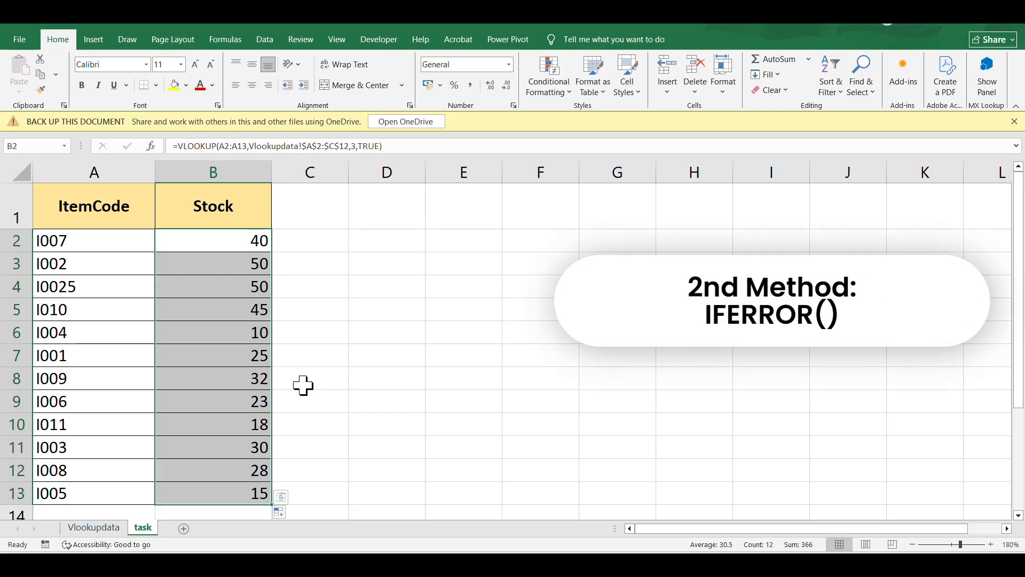
Enter the heading IFERRROR Method in cell C1
click(309, 202)
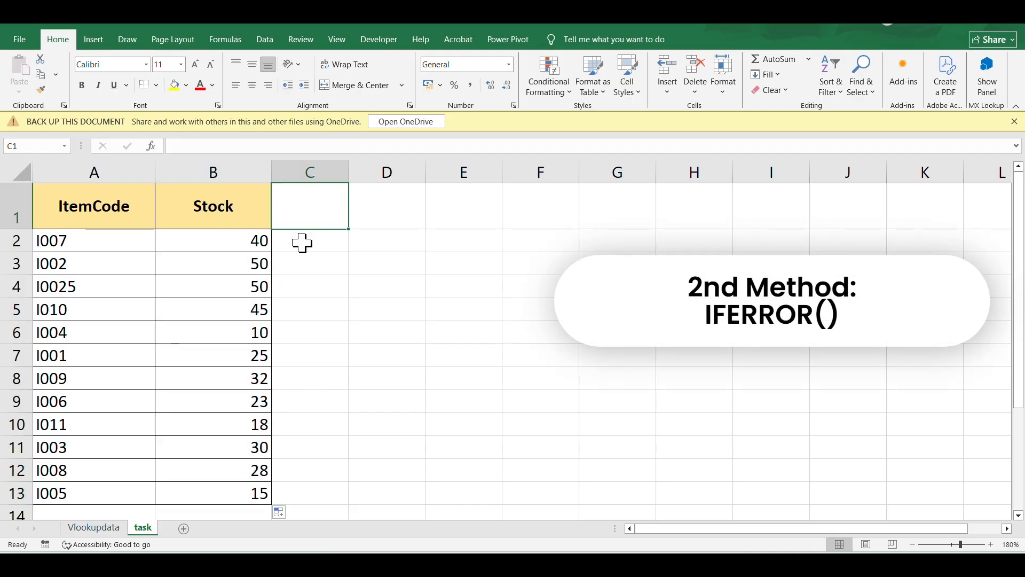
text(IFE)
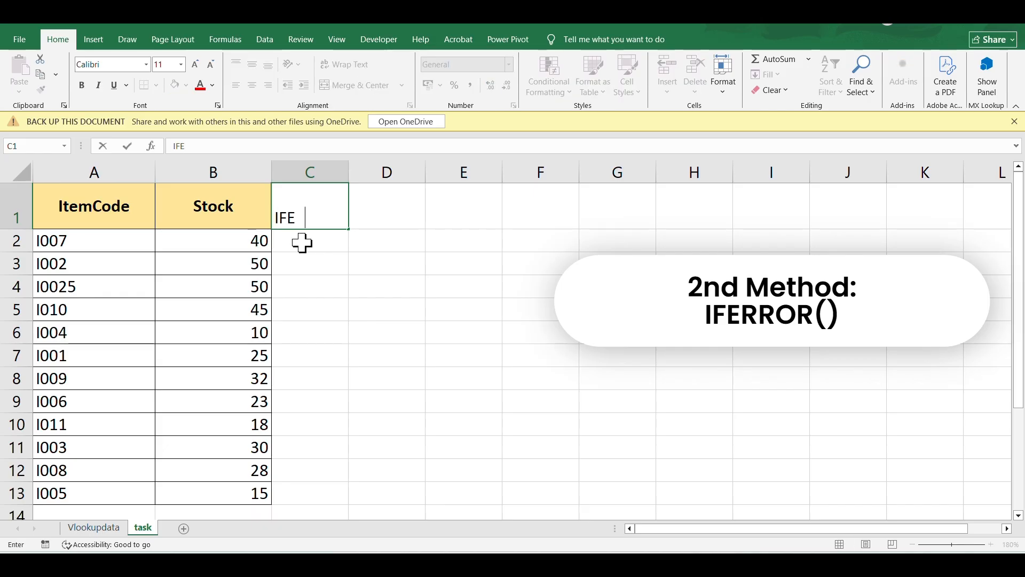
text(RRROR M)
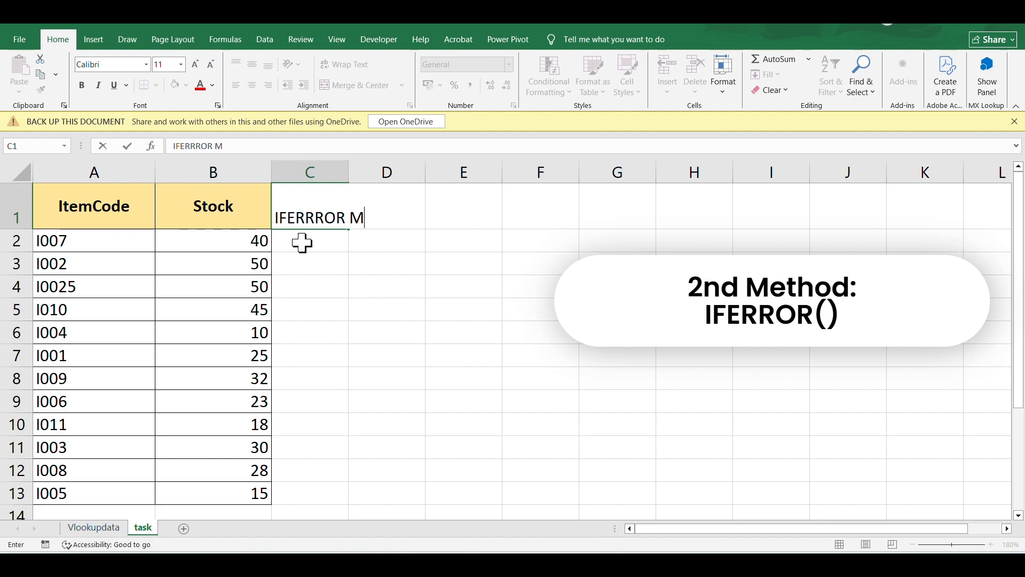
text(eth )
text(d)
click(417, 306)
Select A1:C13 and apply all borders so the table extends into column C
click(315, 208)
click(78, 206)
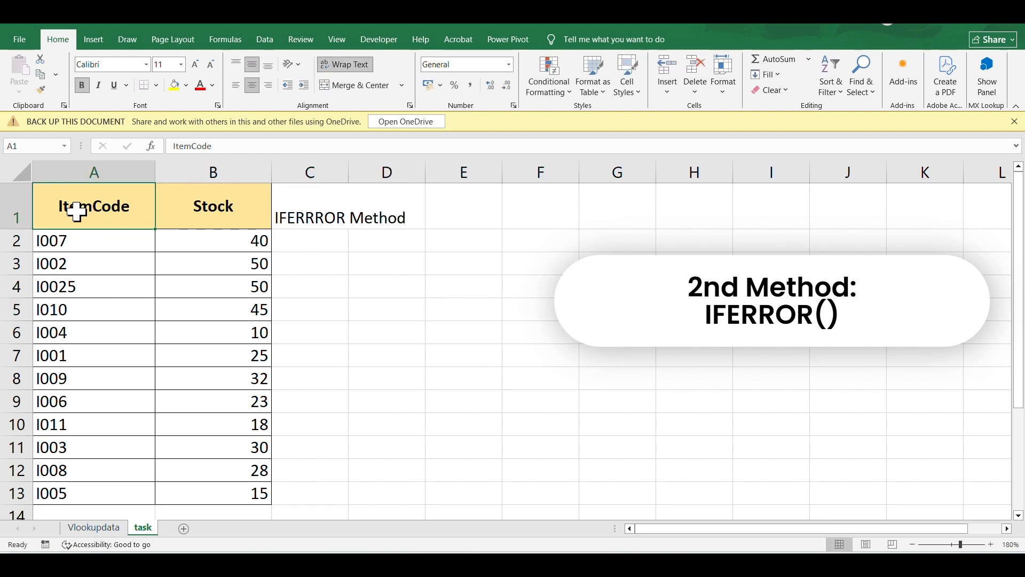
scroll(282, 368, down, 1)
shift+click(341, 410)
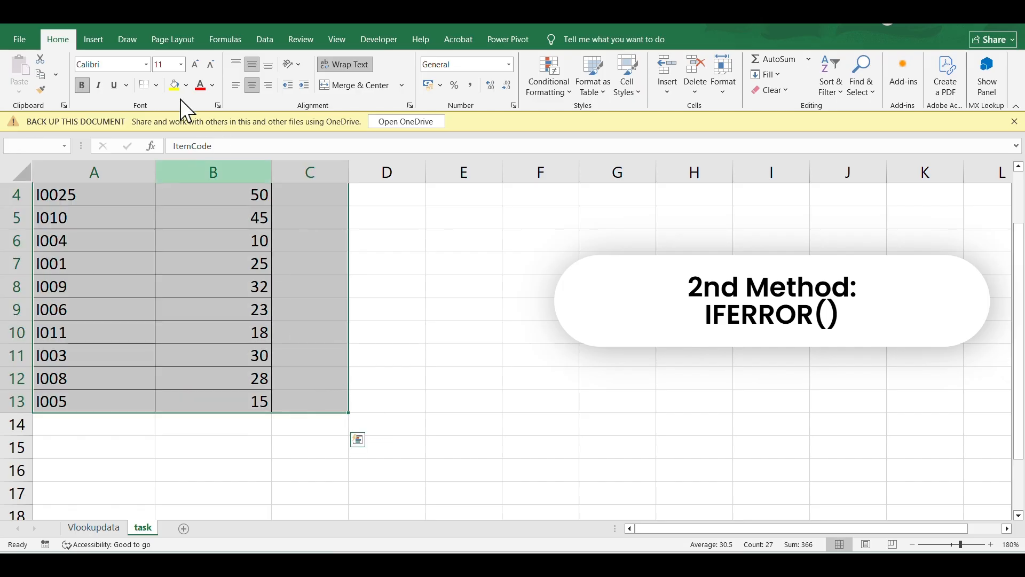
click(155, 85)
click(168, 217)
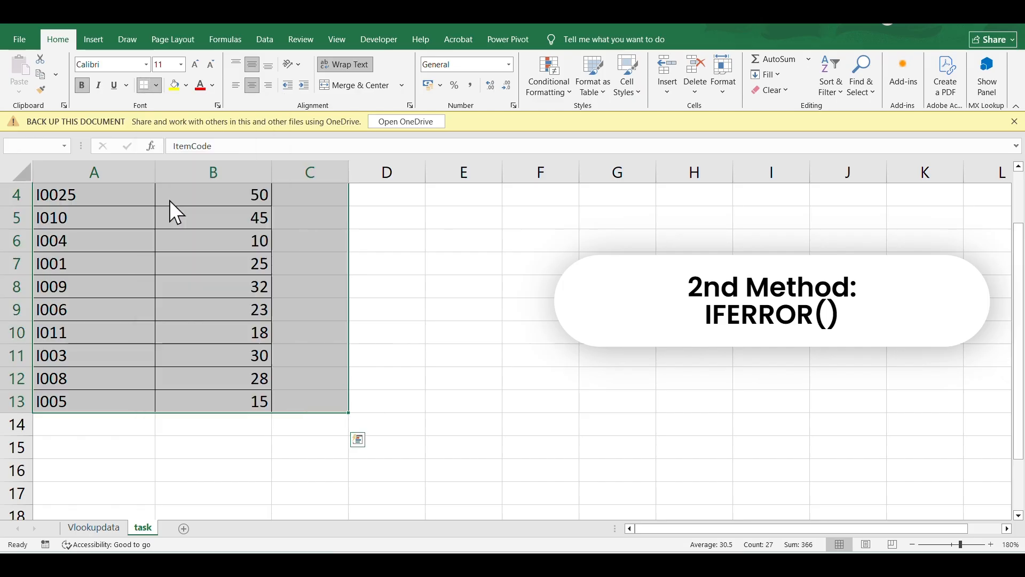
Widen column C to fit the heading
scroll(169, 200, up, 1)
click(440, 332)
drag(348, 172, 385, 172)
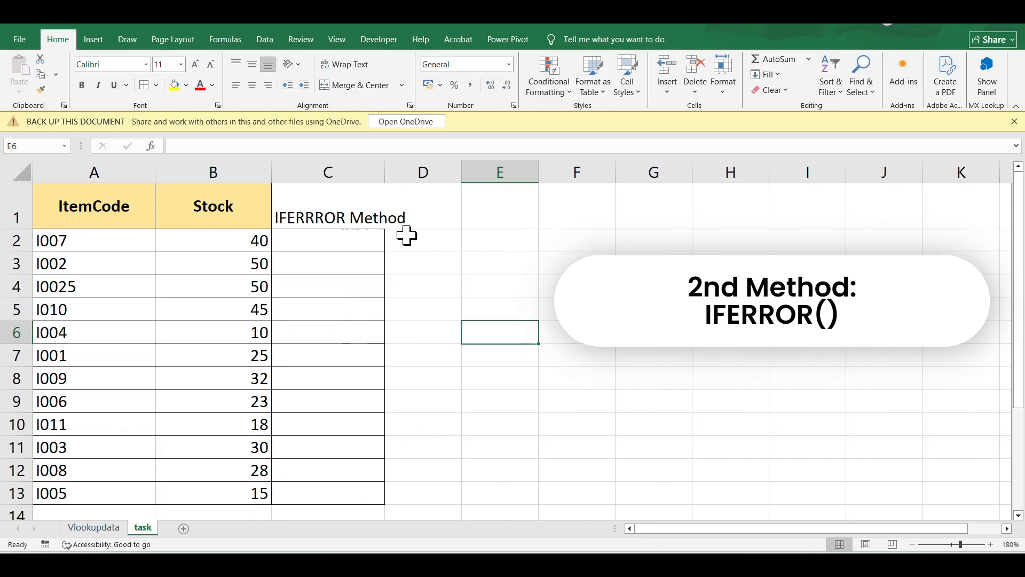
Start a formula in cell C2 that nests VLOOKUP inside IFERROR
click(369, 243)
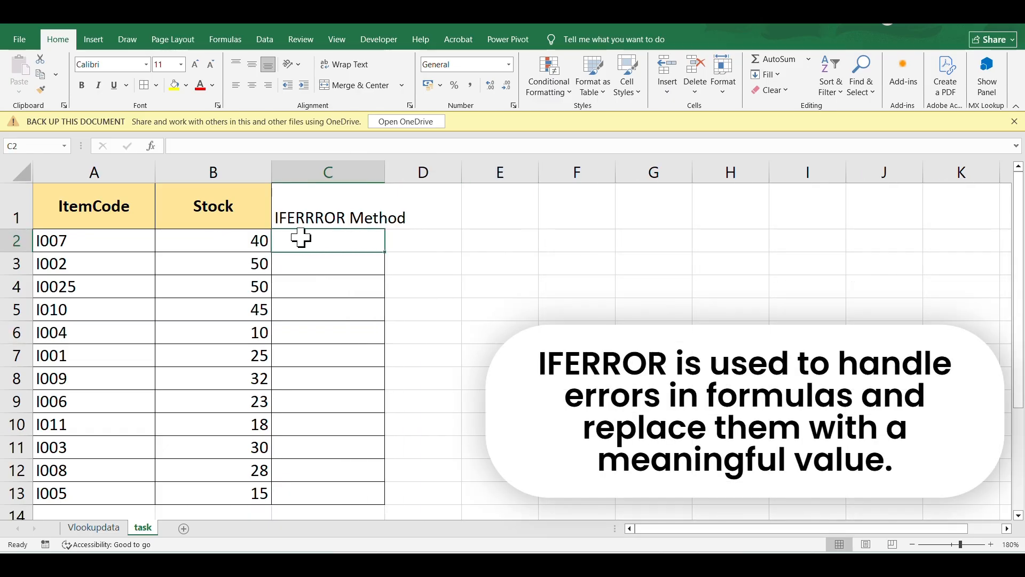
click(248, 239)
click(295, 249)
text(=)
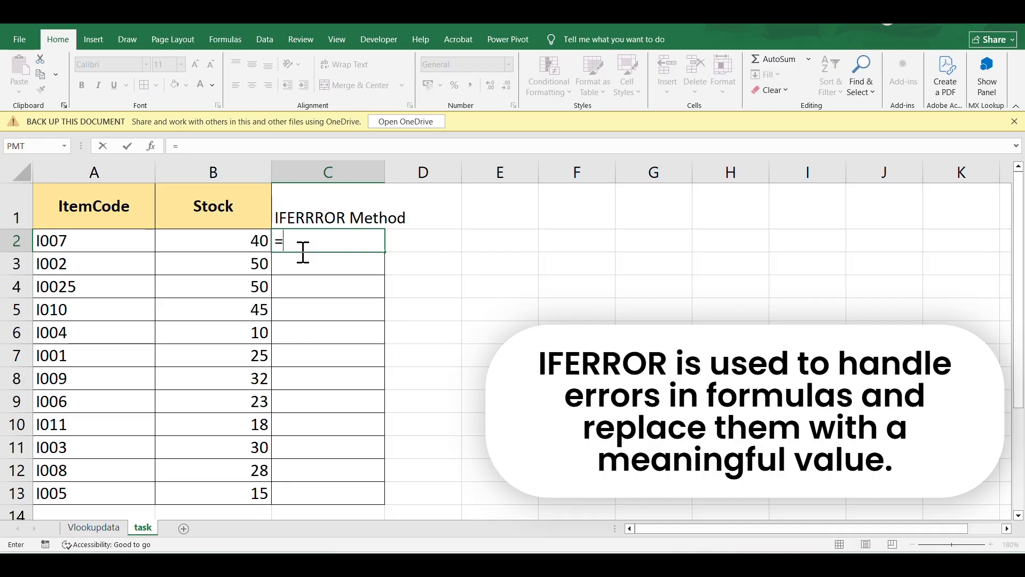
text(if)
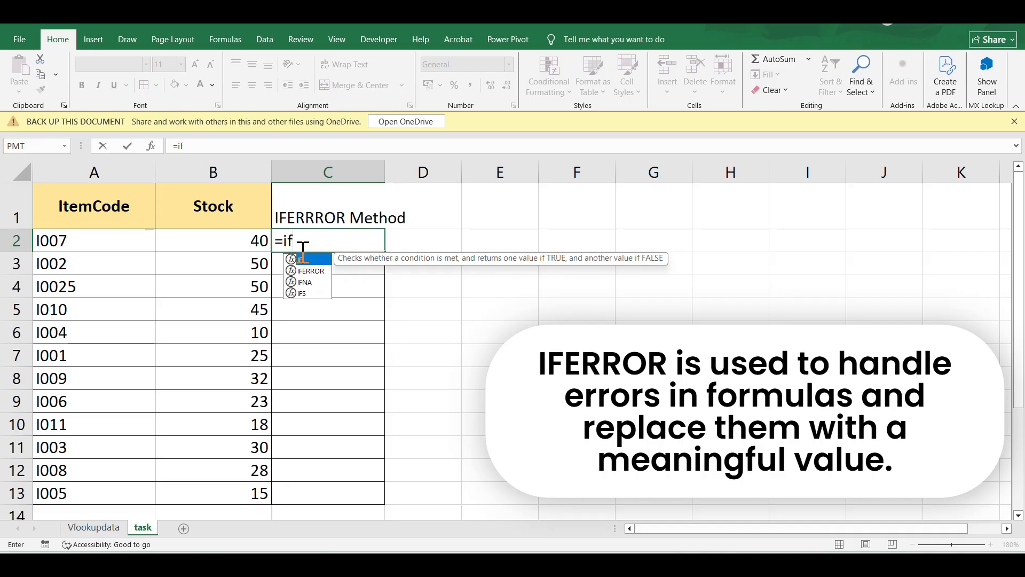
key(Down)
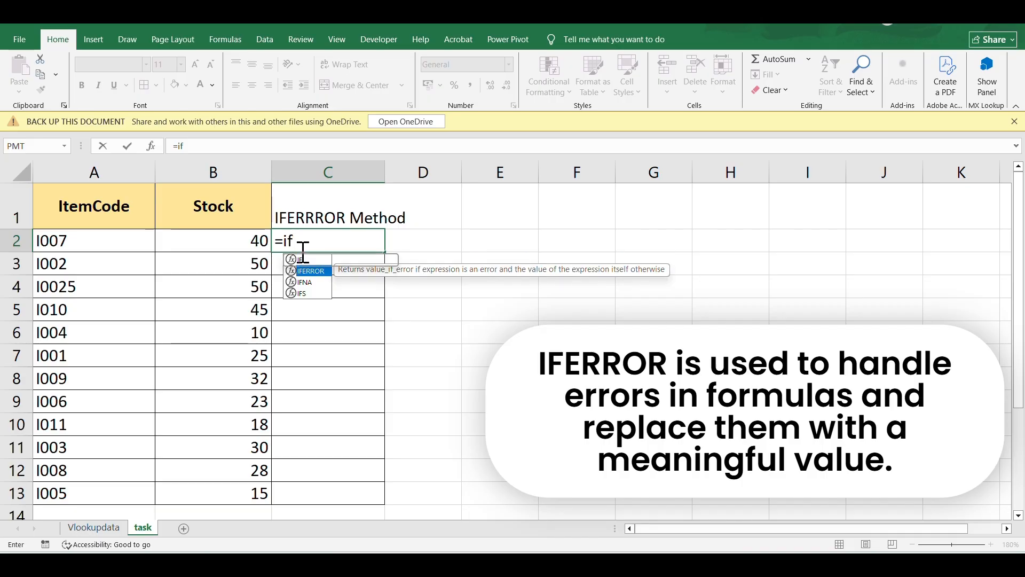
key(Tab)
text(vl)
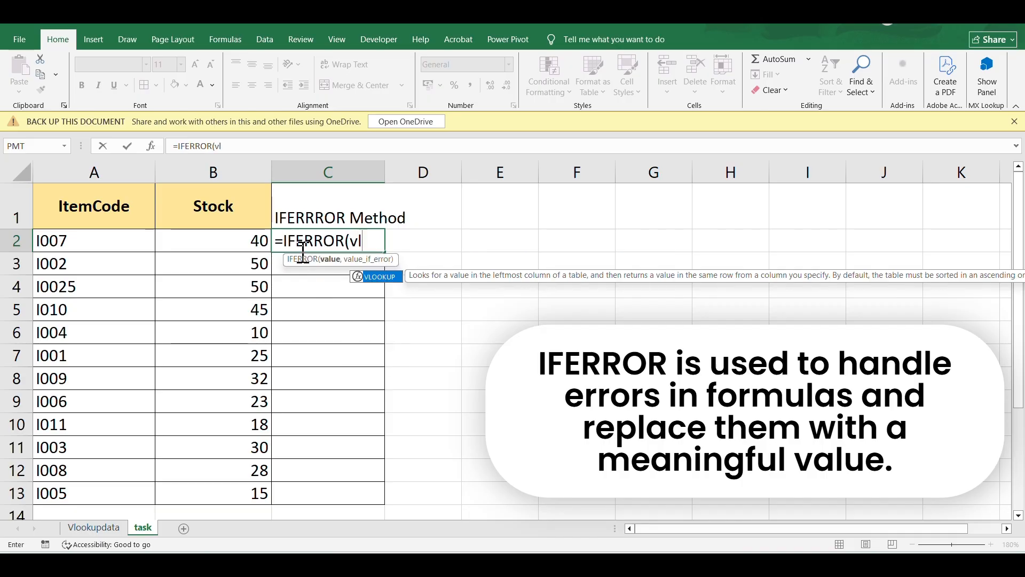
key(Tab)
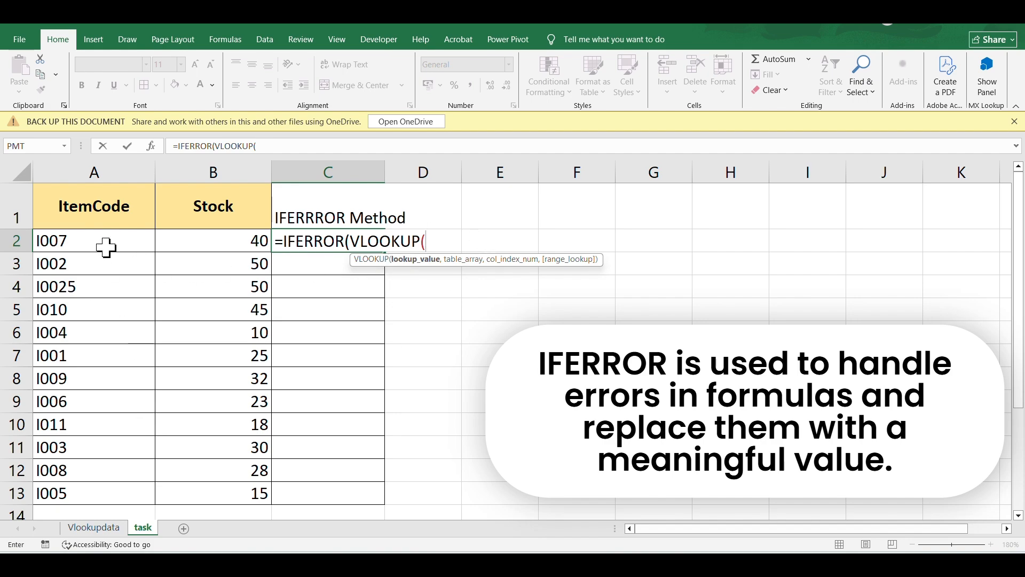
Set the VLOOKUP lookup value to A2:A13 and the table array to the absolute range Vlookupdata!$A$2:$C$12
click(74, 238)
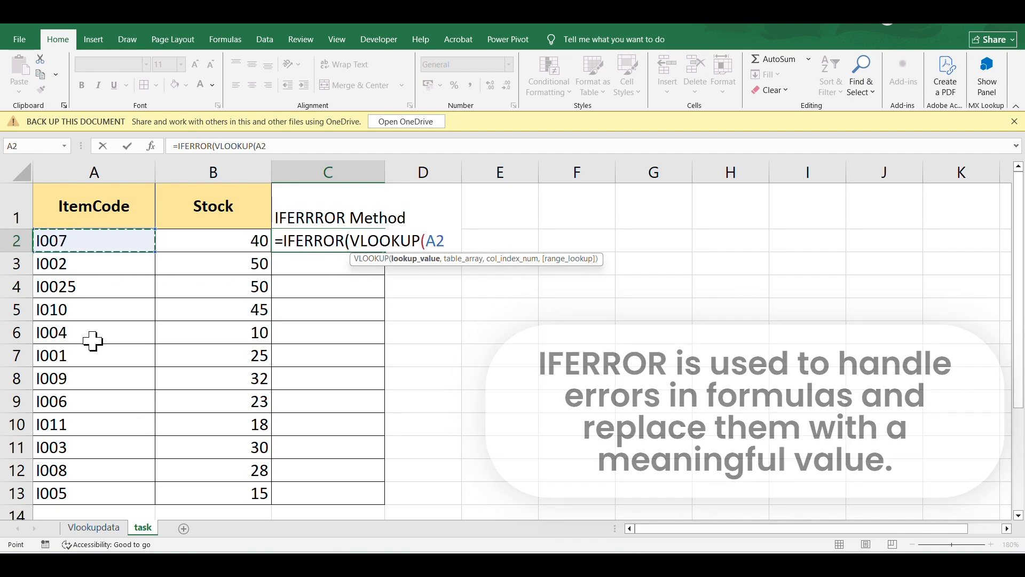
scroll(91, 368, down, 1)
drag(88, 422, 88, 425)
text(,)
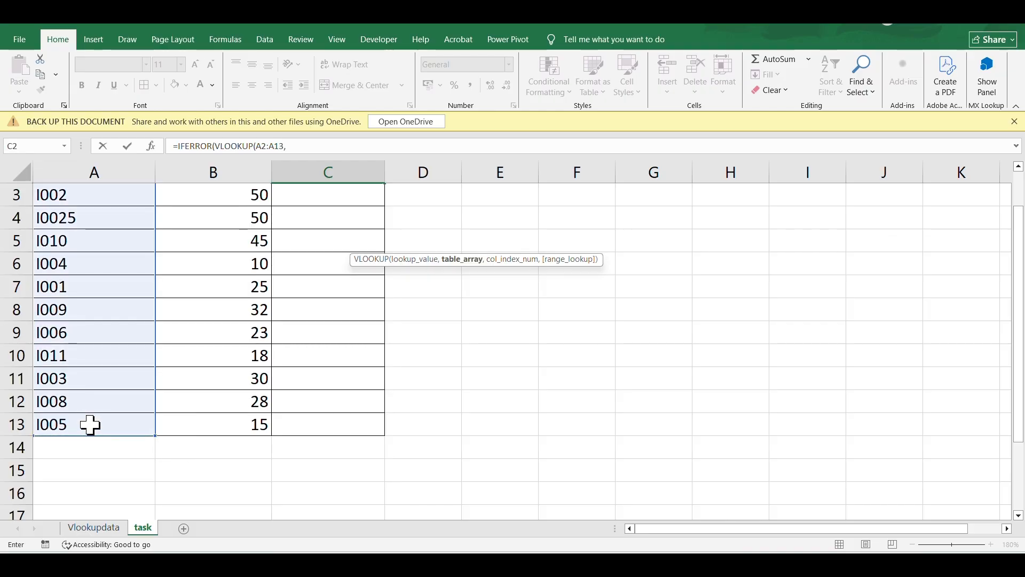
click(101, 531)
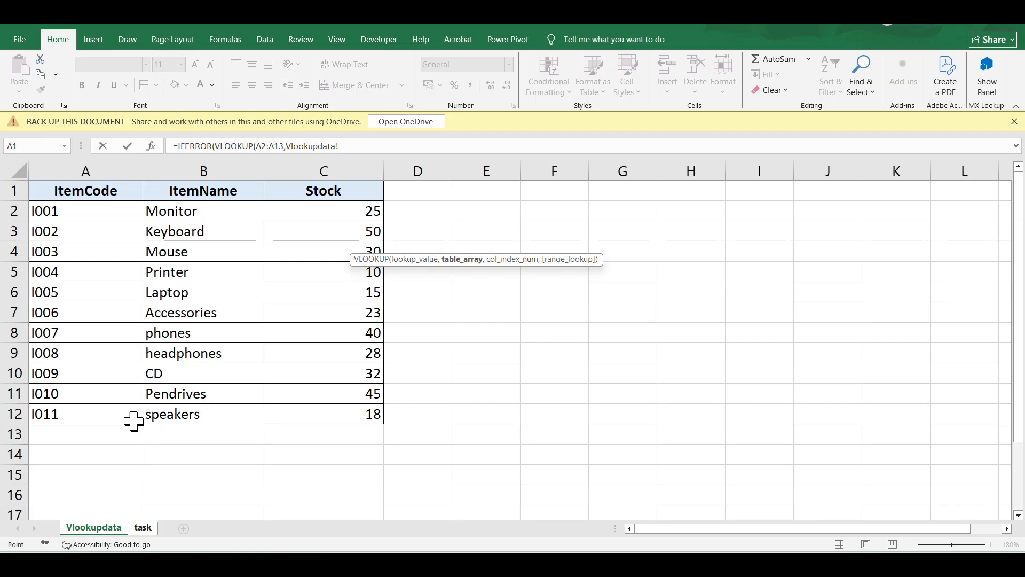
drag(39, 213, 333, 434)
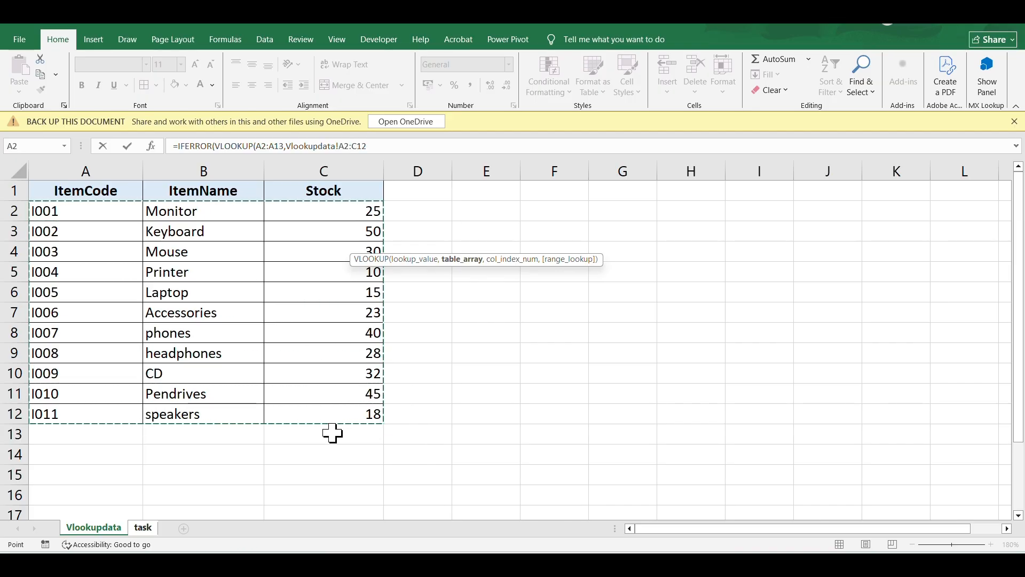
key(F4)
text(,)
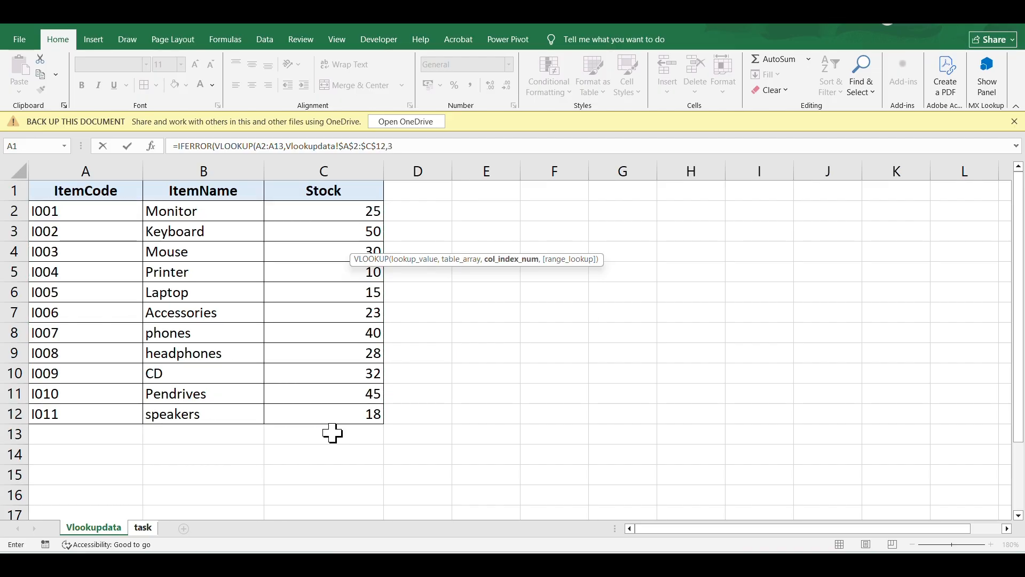
text(3,)
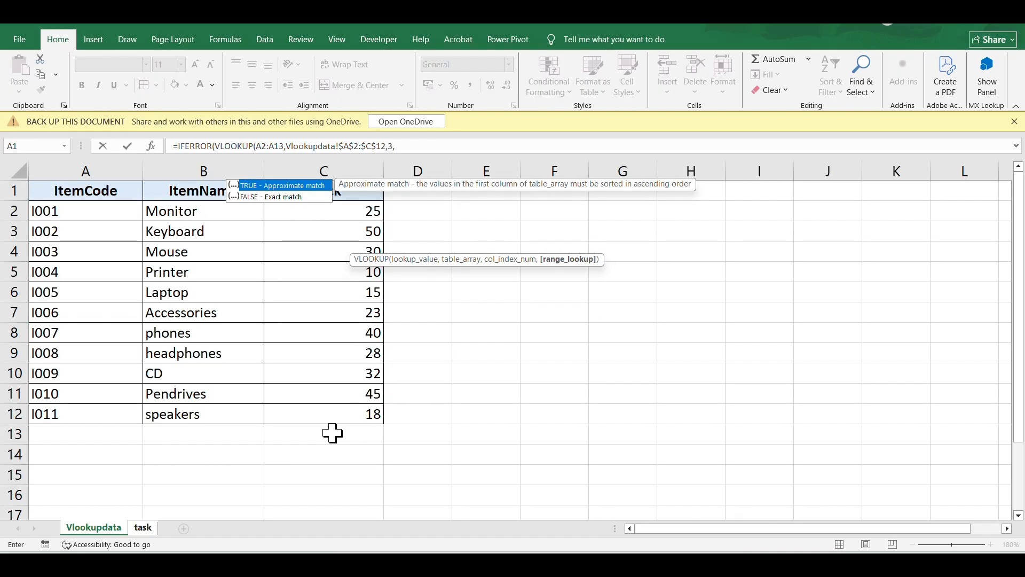
Enter column index 3 and choose FALSE for an exact match in the VLOOKUP arguments
key(Down)
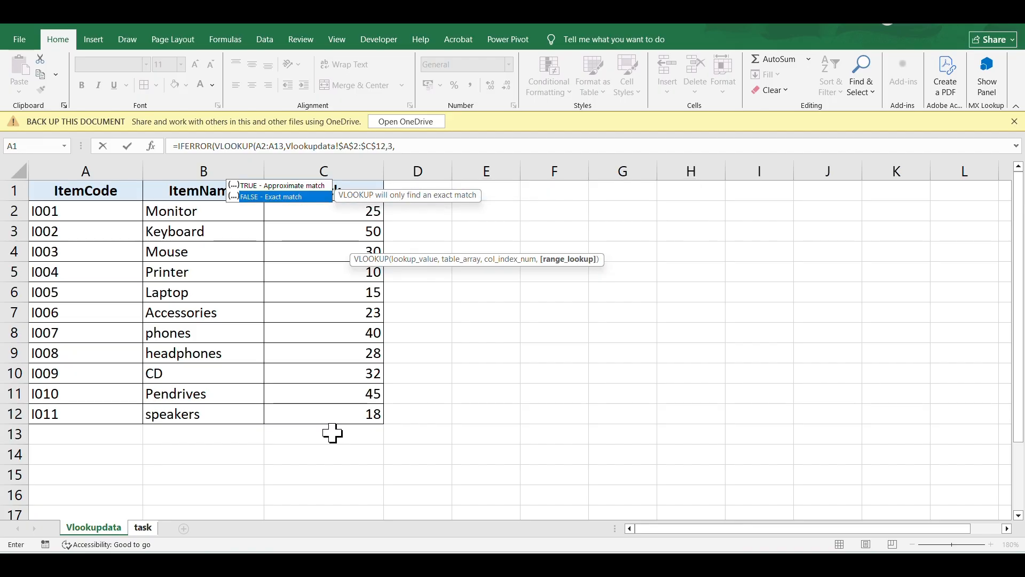
key(Escape)
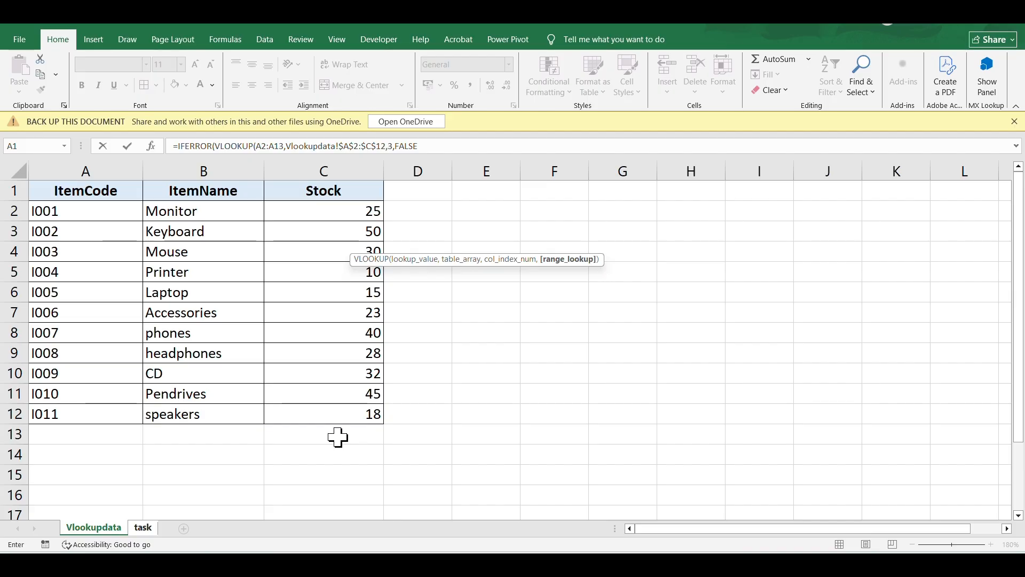
Close the VLOOKUP and set the IFERROR fallback text to "No Data Available", then confirm the formula
click(423, 146)
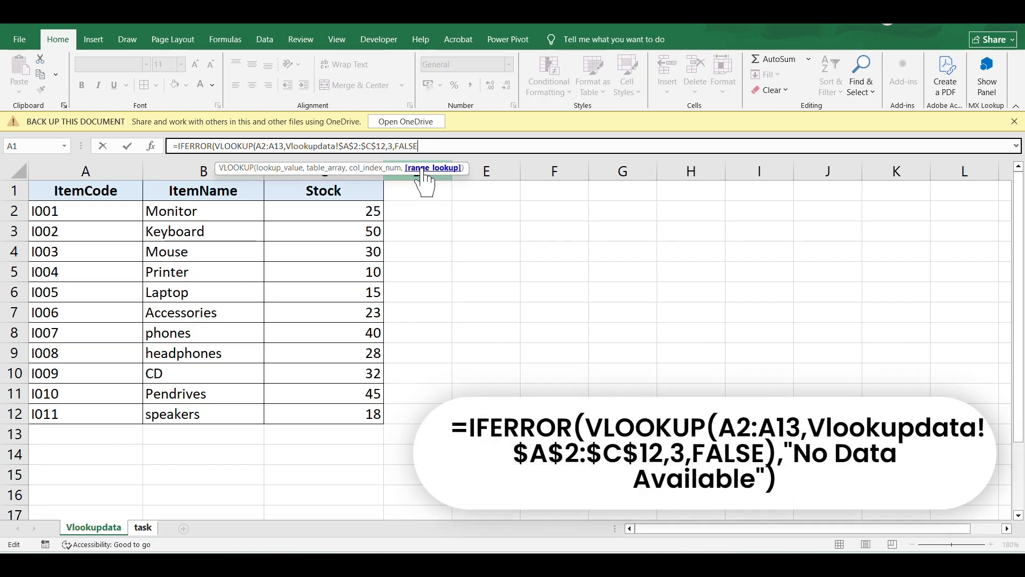
text(),)
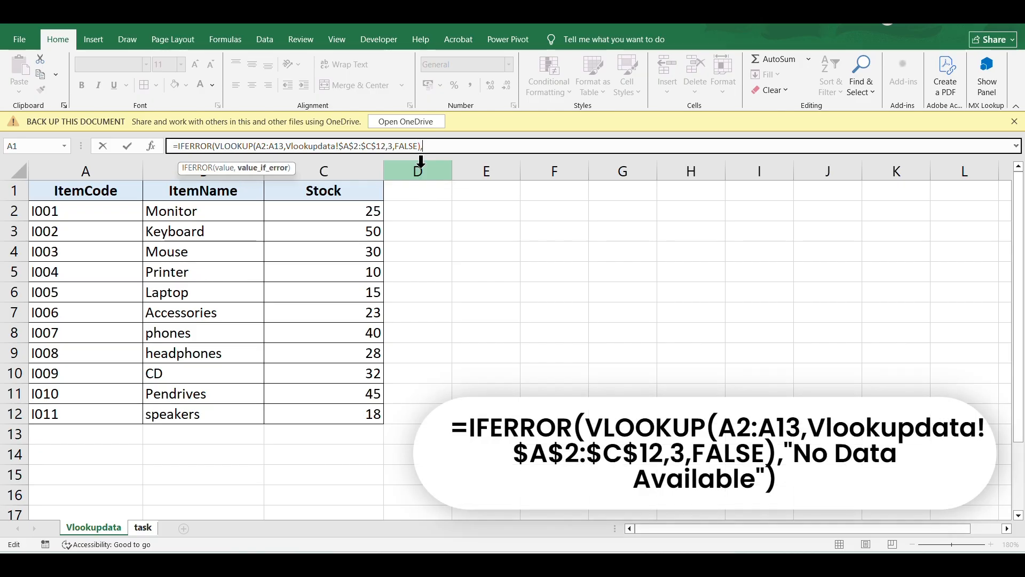
text(")
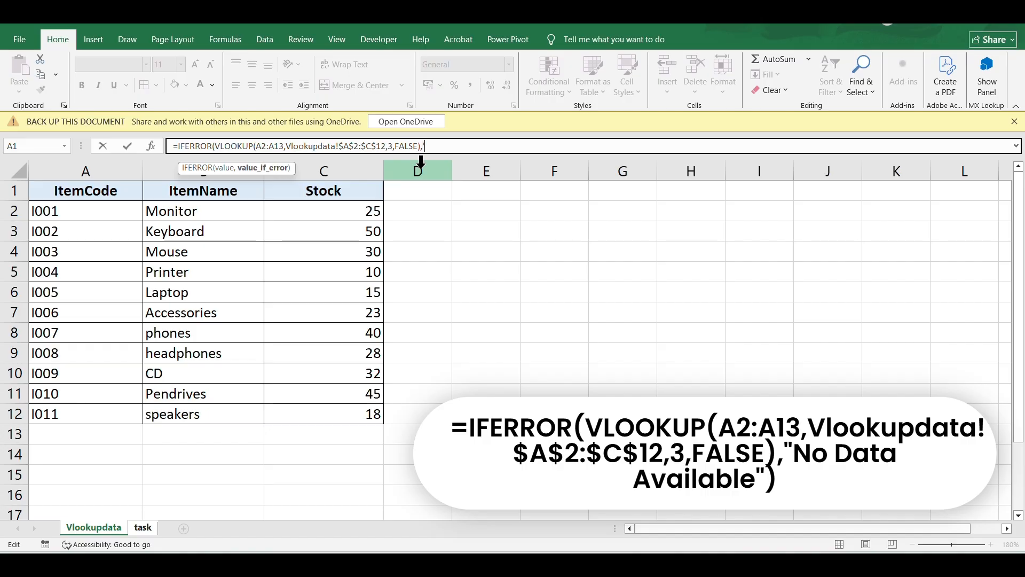
text("No Data Available)
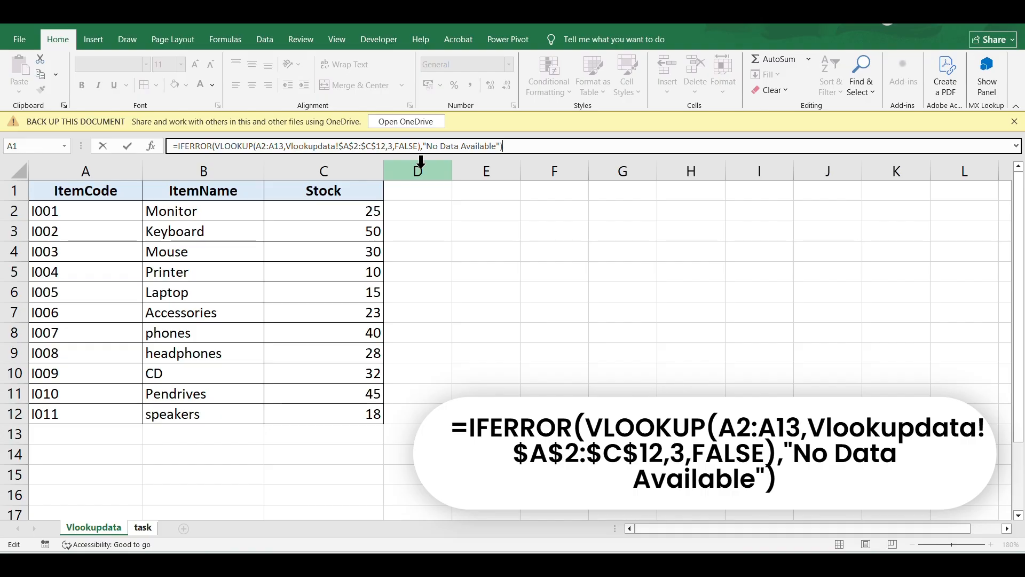
key(Return)
Fill the C2 formula down to row 13 and widen column C to fit the results
scroll(348, 265, up, 1)
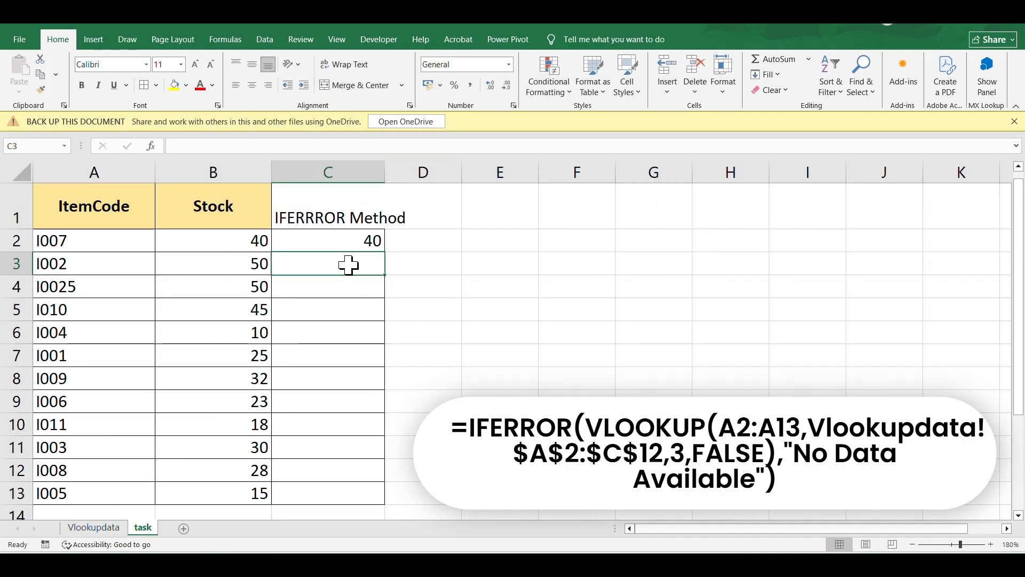
click(347, 243)
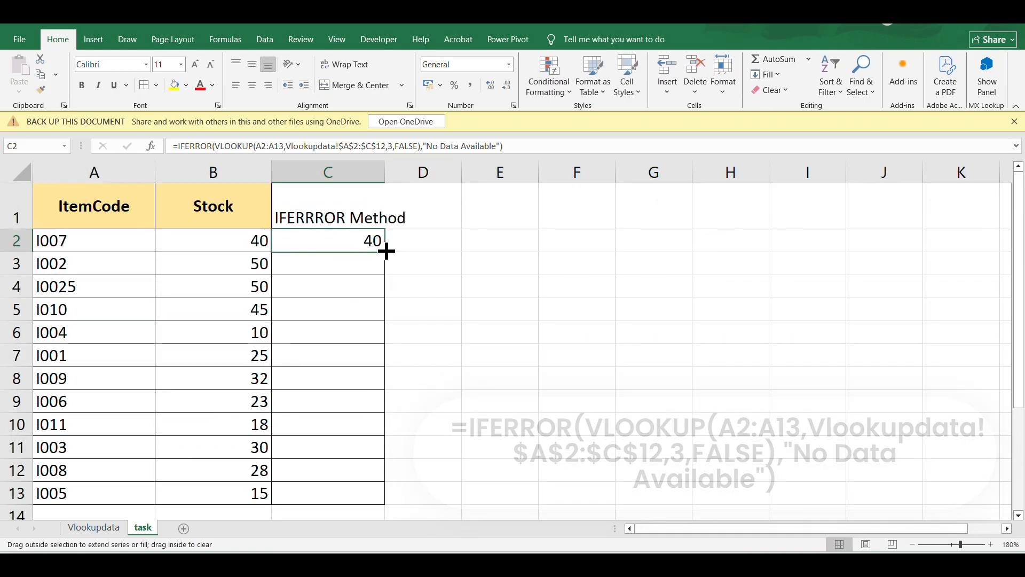
double_click(385, 252)
drag(385, 169, 411, 170)
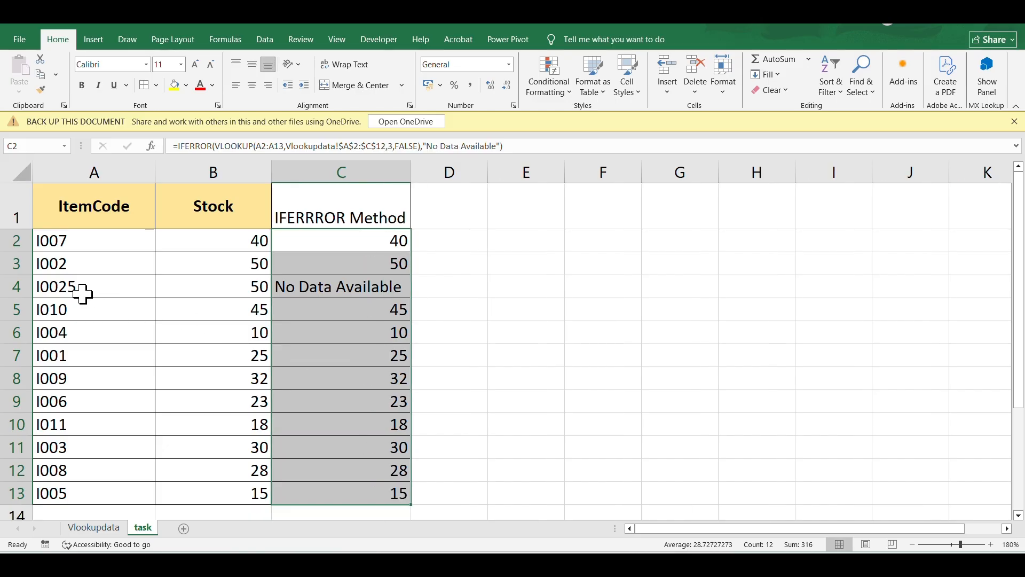